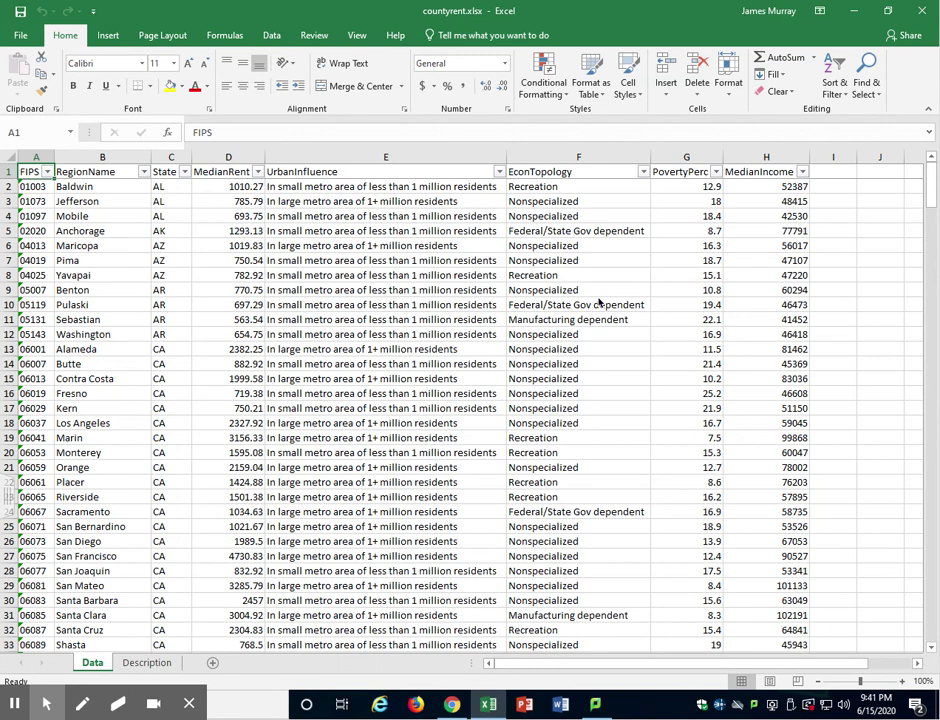
- Examine the MedianRent and EconTopology columns of the county data
click(226, 157)
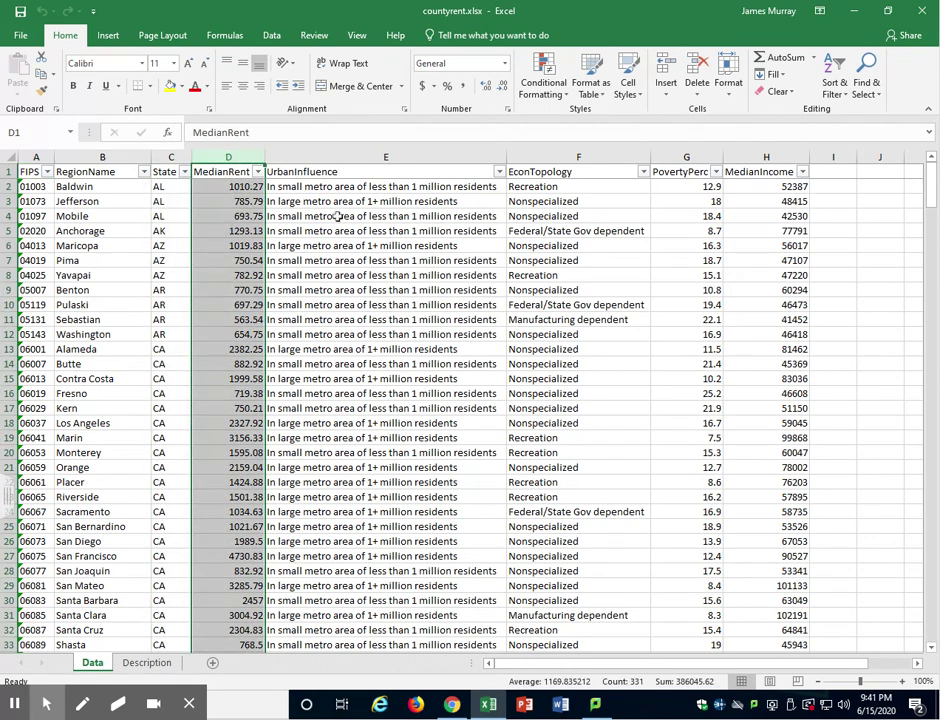
click(590, 155)
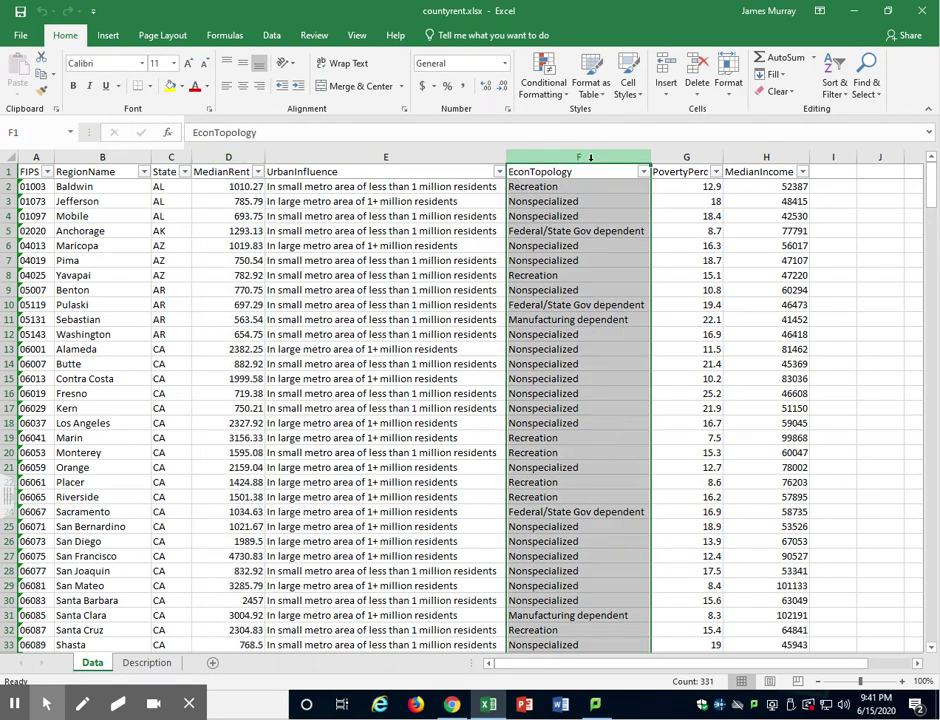
click(621, 234)
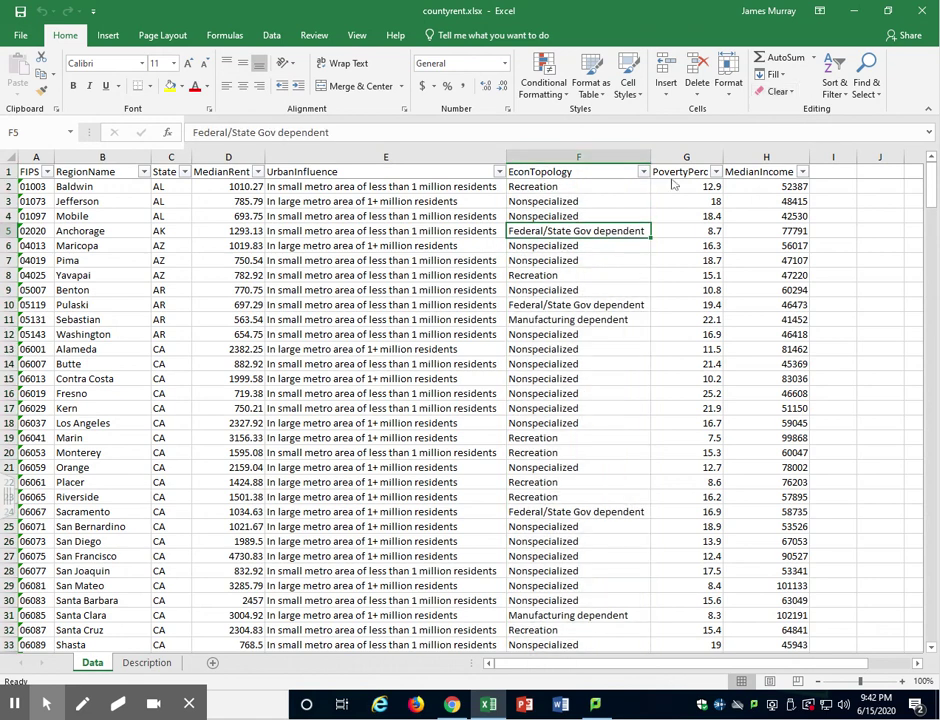
click(569, 191)
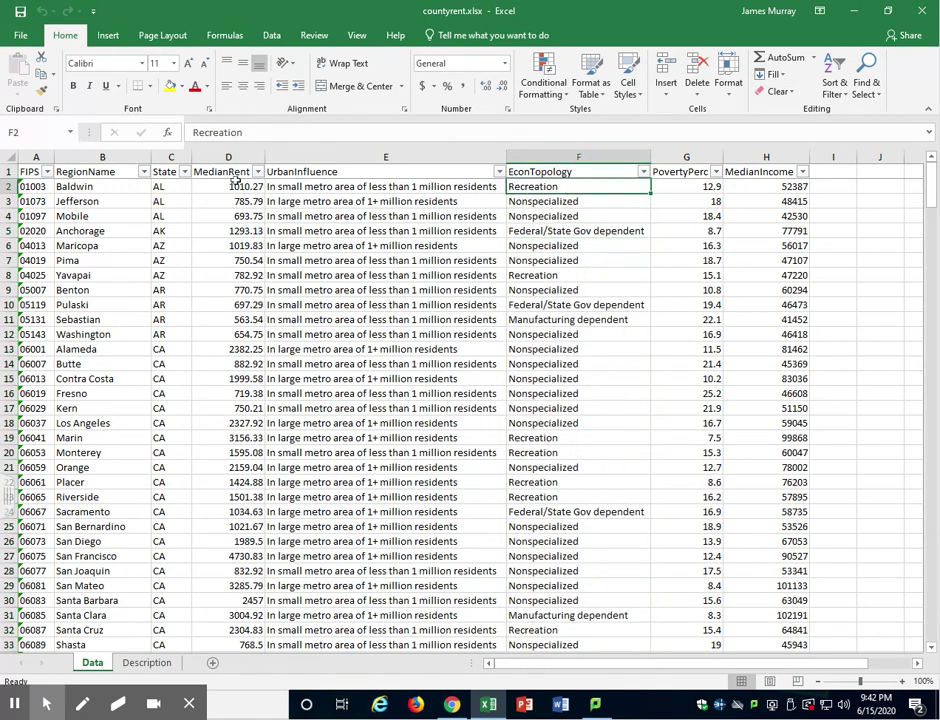
- Create a PivotTable from the entire Data sheet, placed in a new worksheet
click(9, 162)
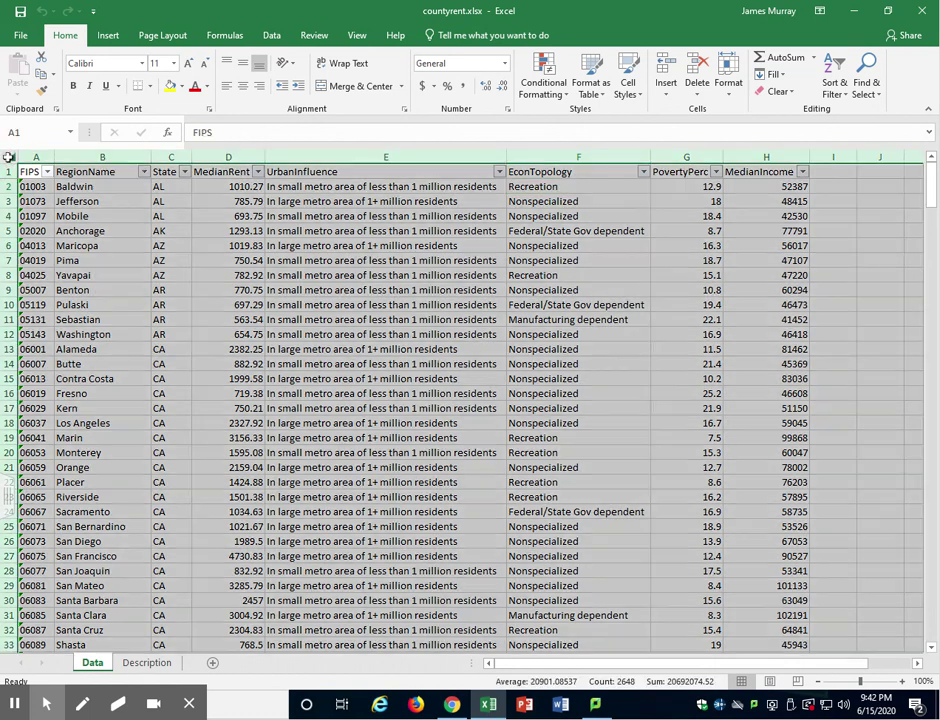
click(107, 35)
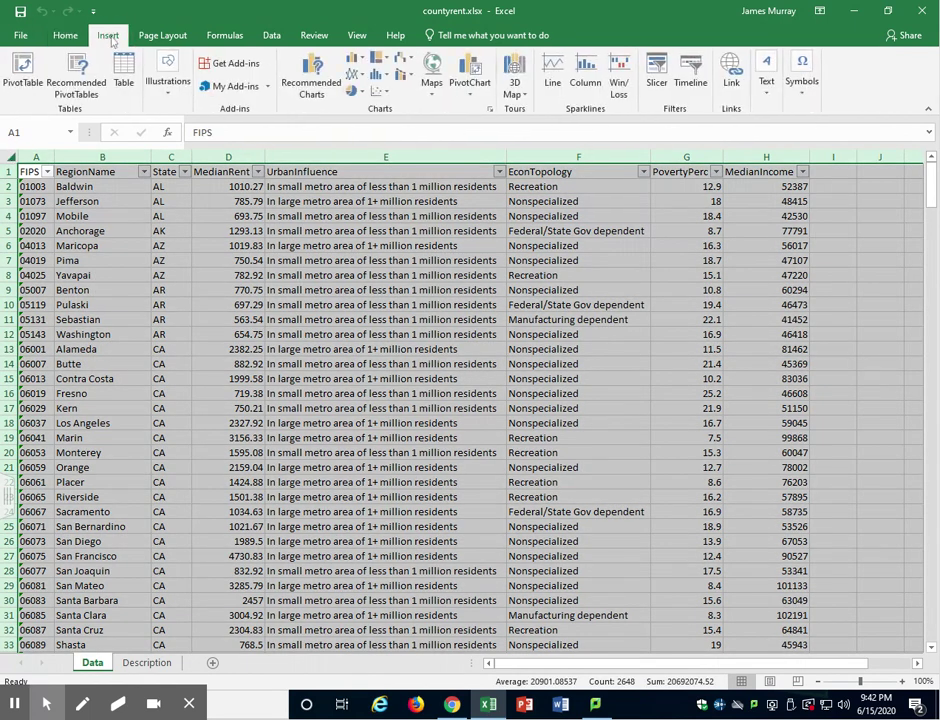
click(22, 88)
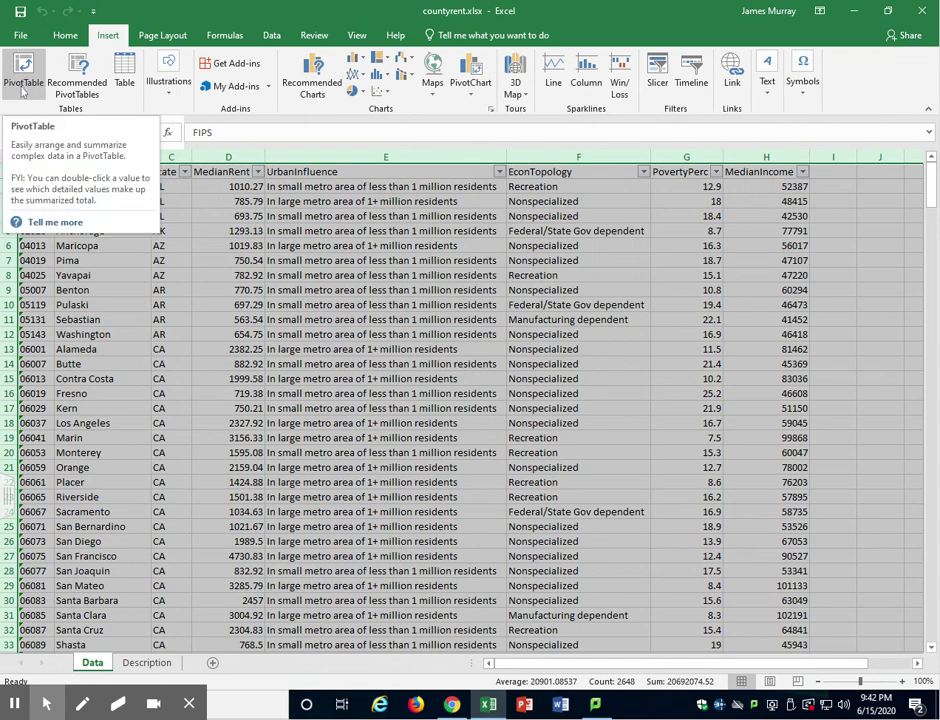
click(22, 88)
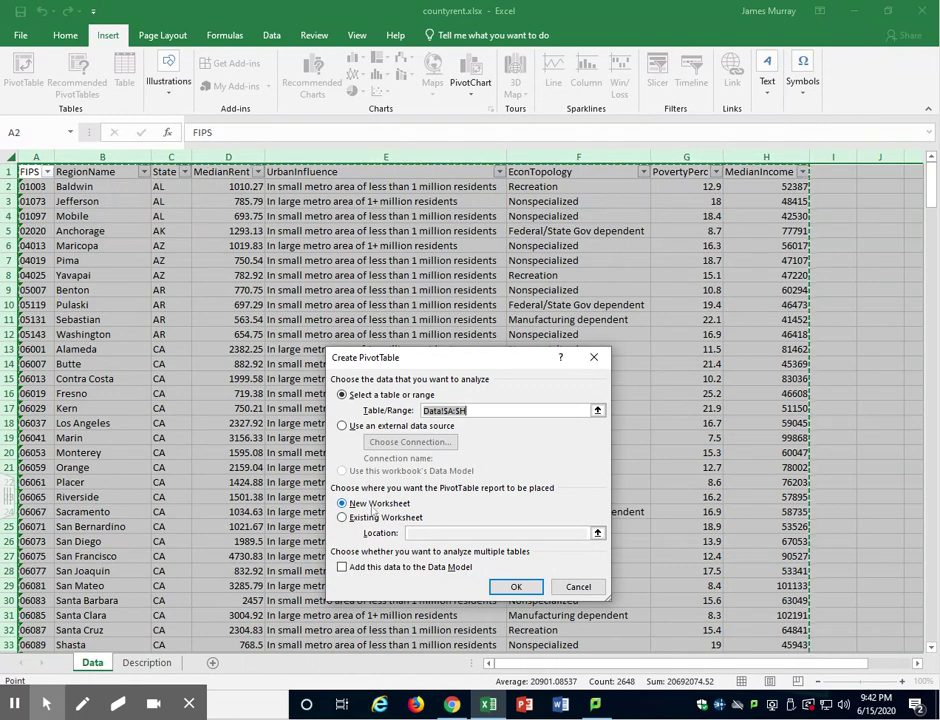
click(524, 588)
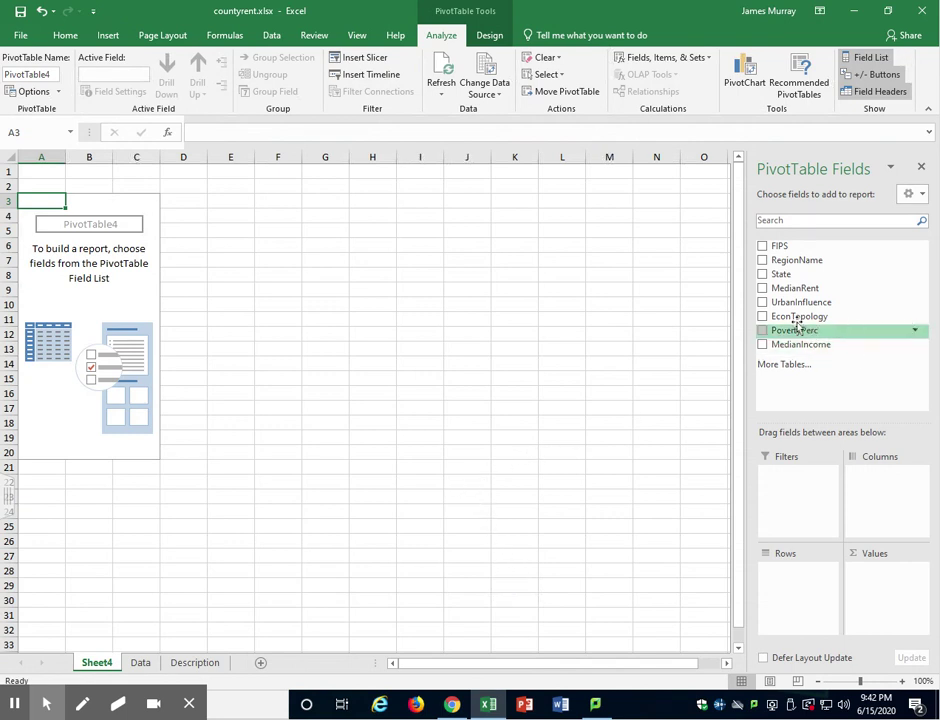
- Use EconTopology as the pivot table's row field and also add it to the values as a count
drag(806, 318, 795, 598)
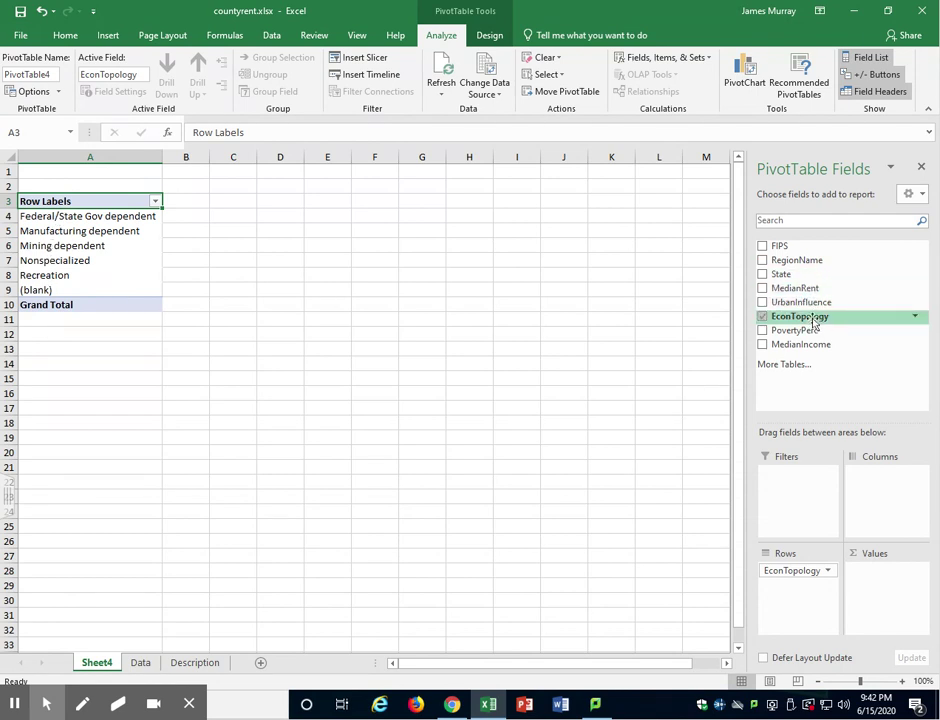
drag(810, 318, 894, 606)
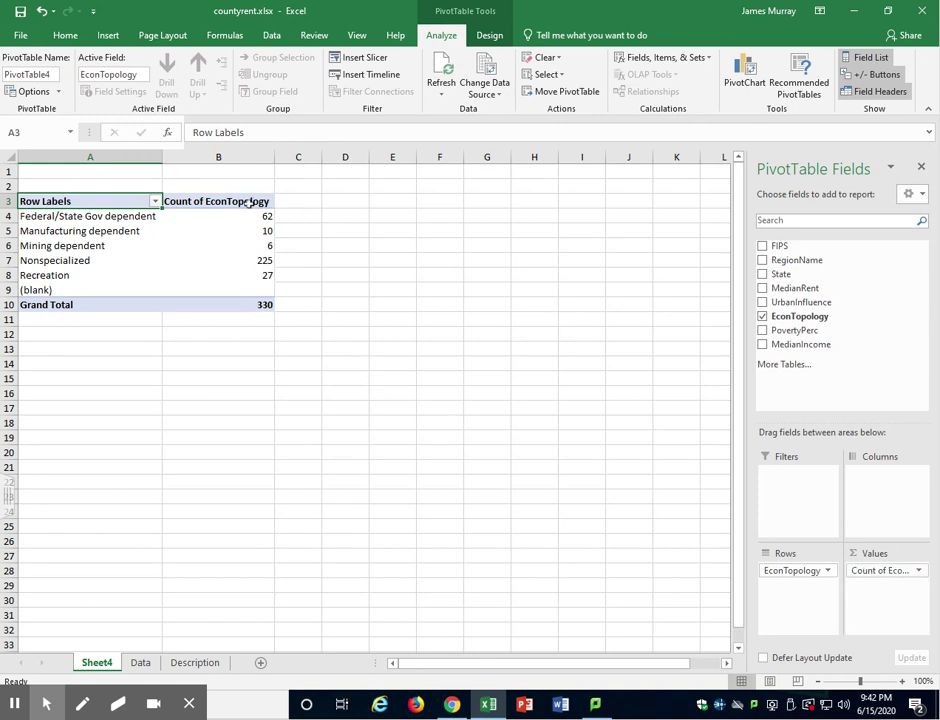
mouse_move(245, 216)
- Filter the (blank) category out of the pivot table's row labels
click(62, 289)
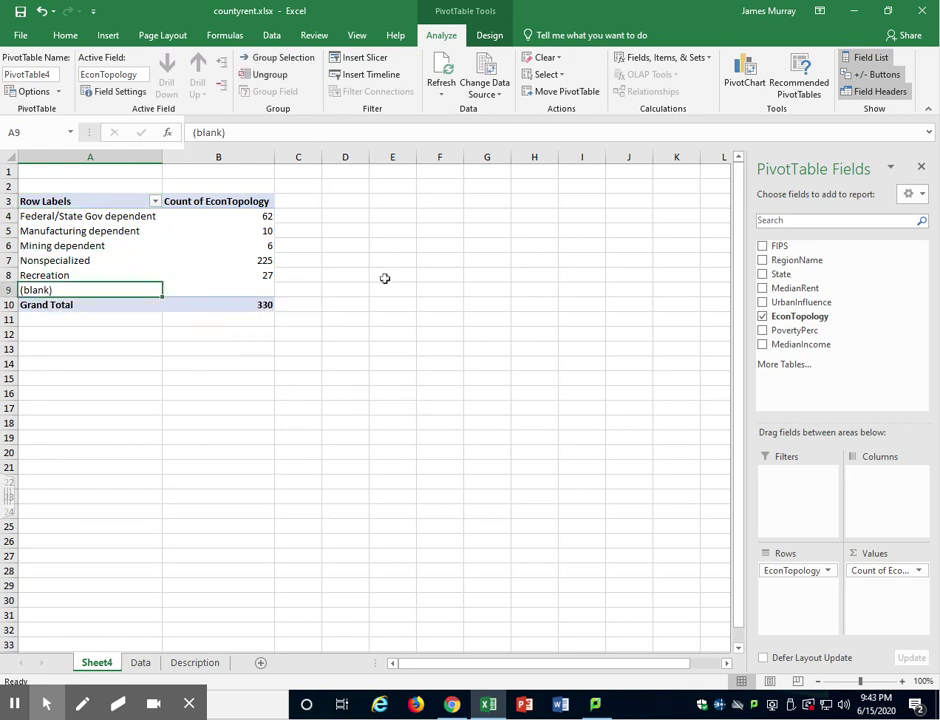
click(237, 290)
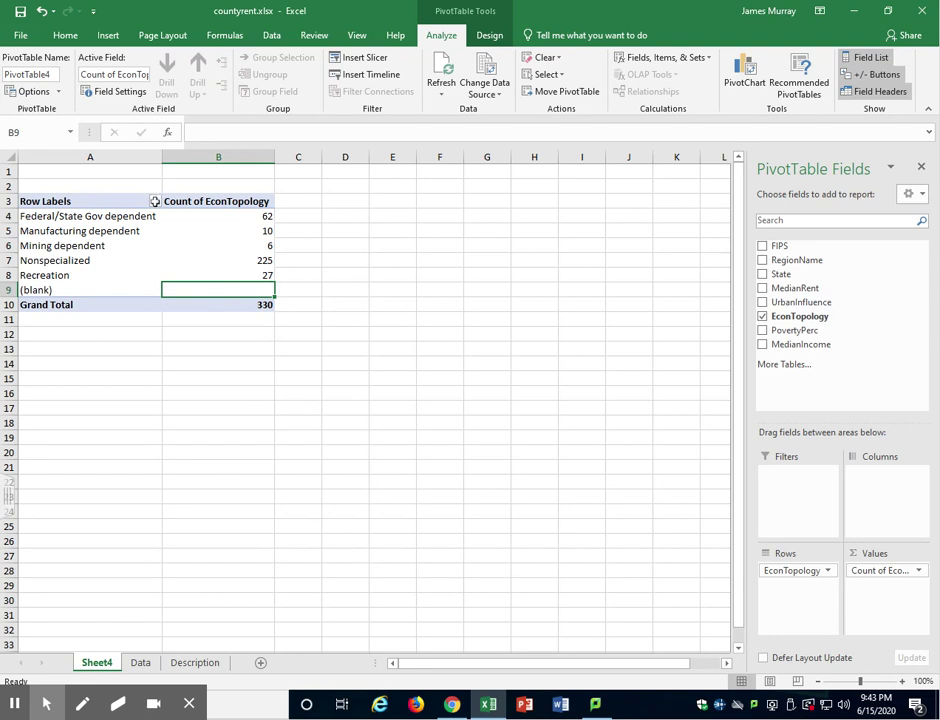
click(155, 201)
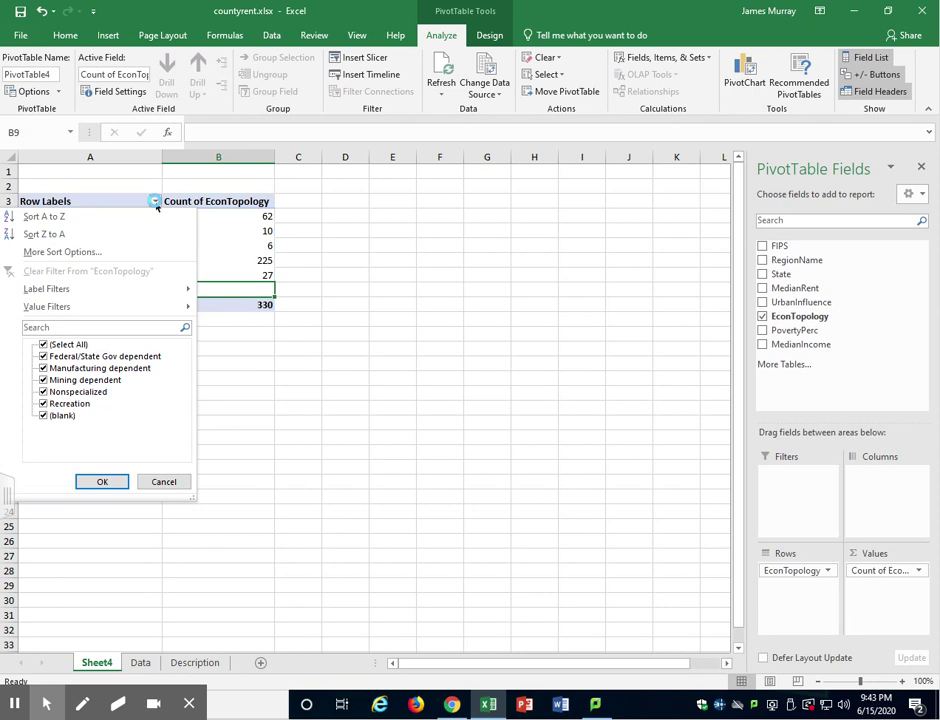
click(44, 416)
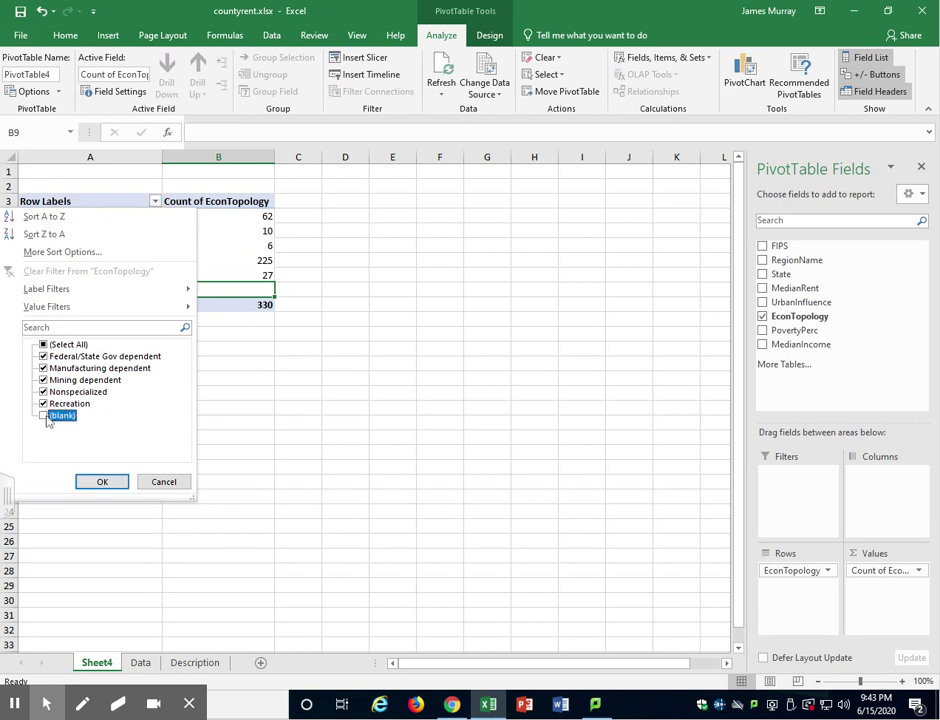
click(103, 481)
click(122, 453)
- Sort the pivot table by its EconTopology count from largest to smallest
click(230, 238)
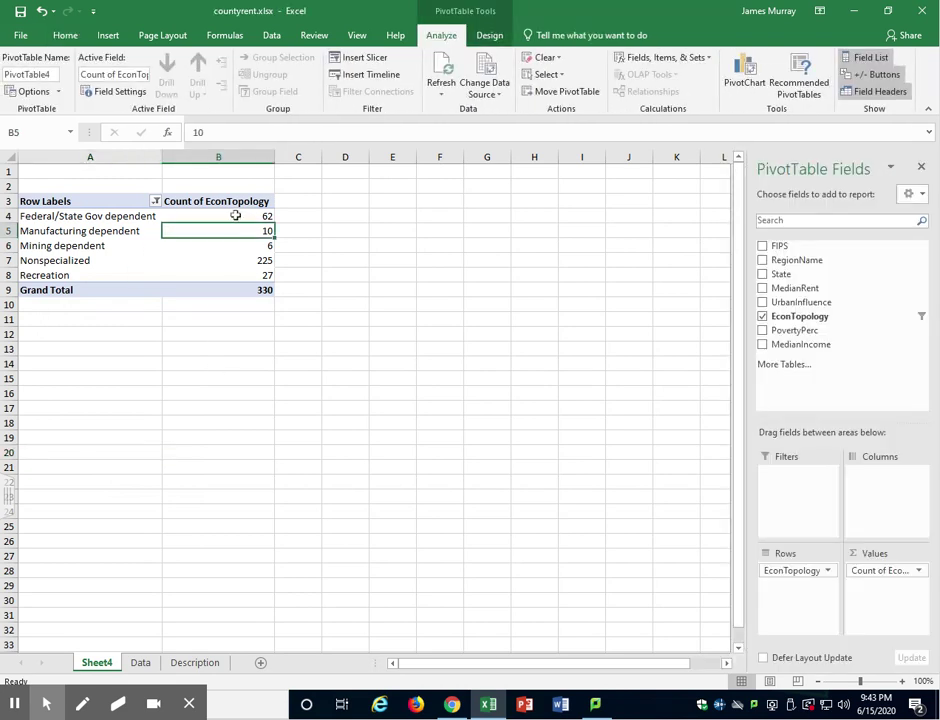
click(235, 215)
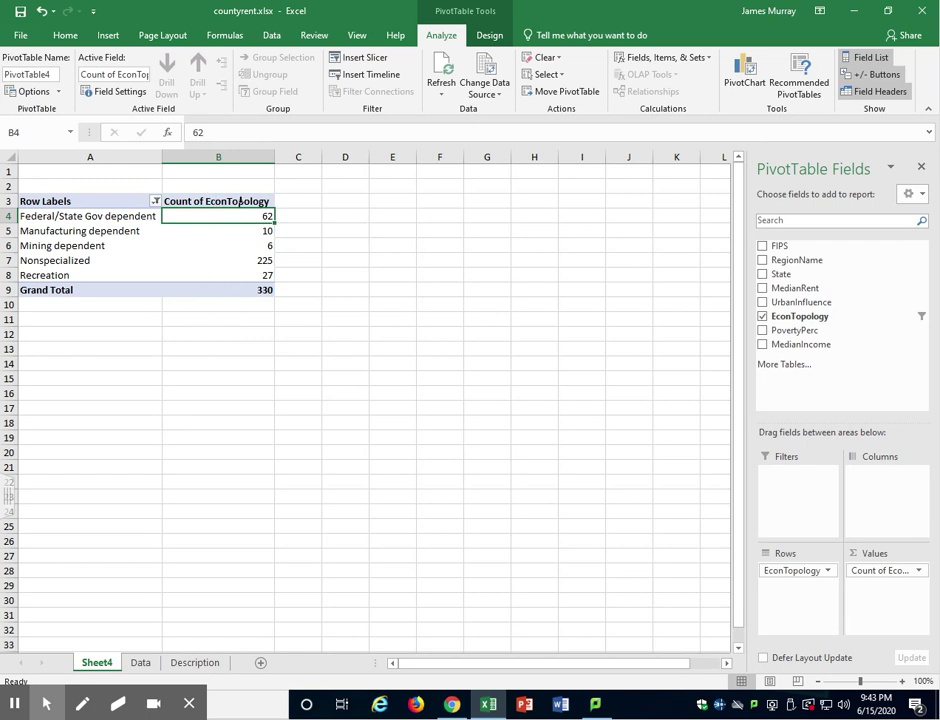
mouse_move(231, 216)
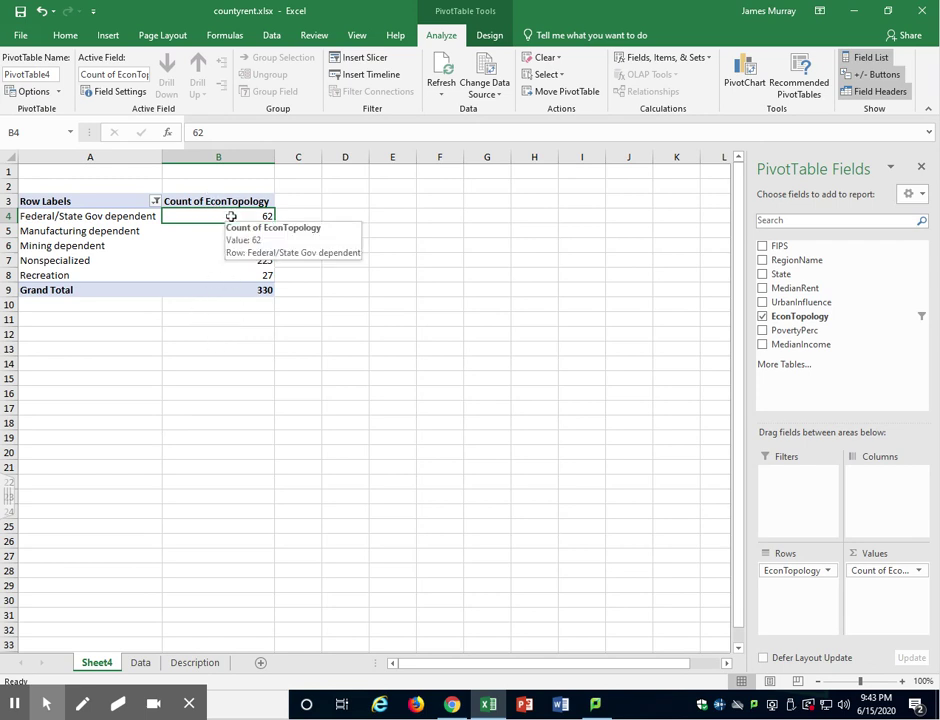
right_click(231, 216)
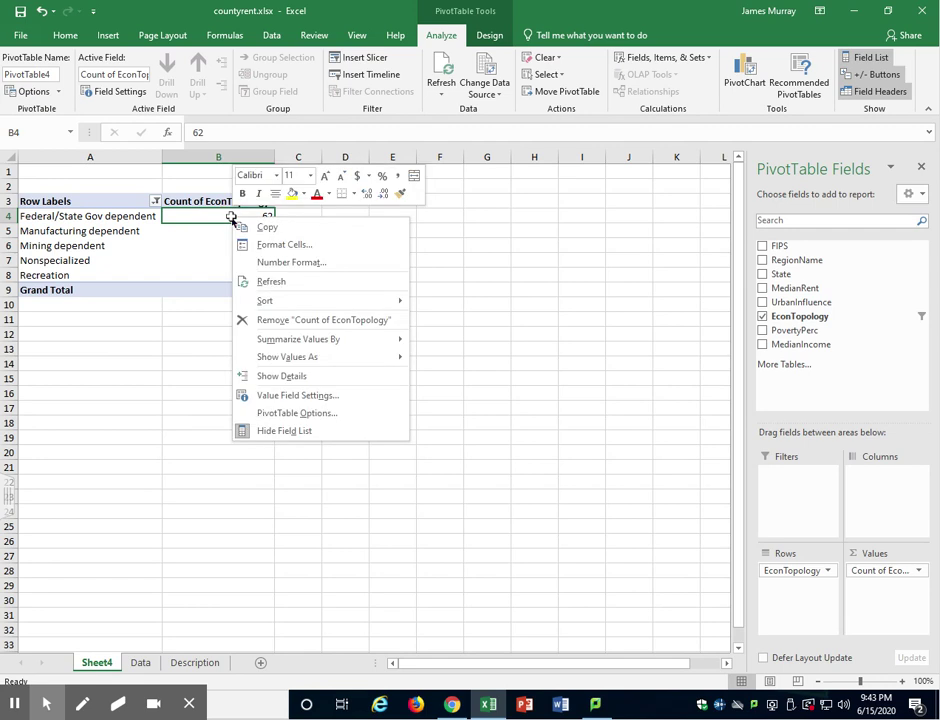
mouse_move(281, 301)
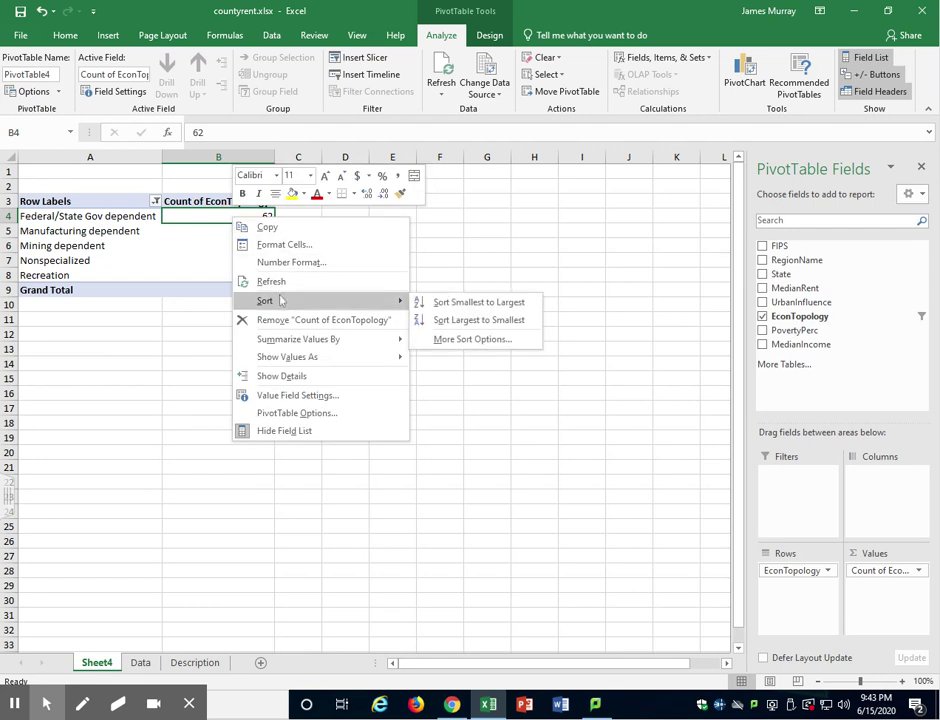
click(487, 322)
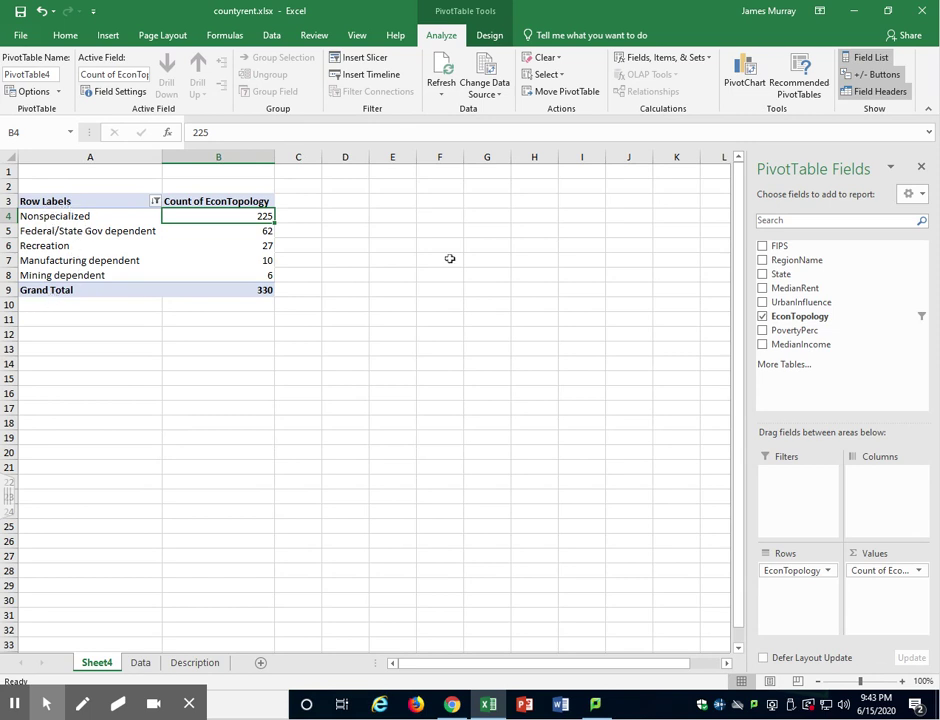
- Review the counts of the Nonspecialized, Federal/State Gov dependent and Recreation categories
mouse_move(241, 216)
mouse_move(101, 219)
click(247, 231)
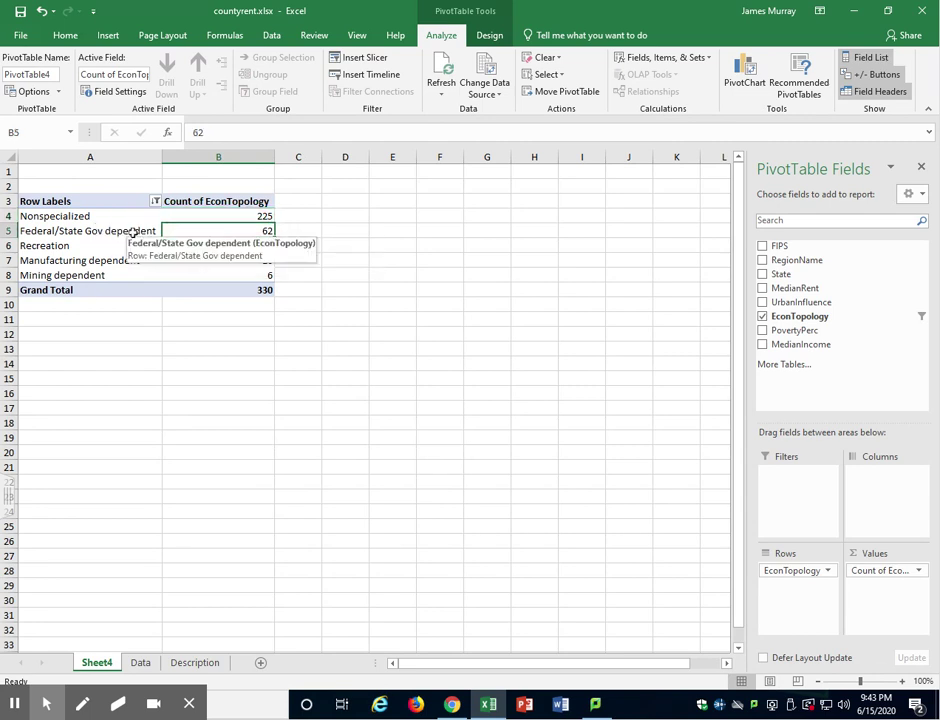
click(260, 249)
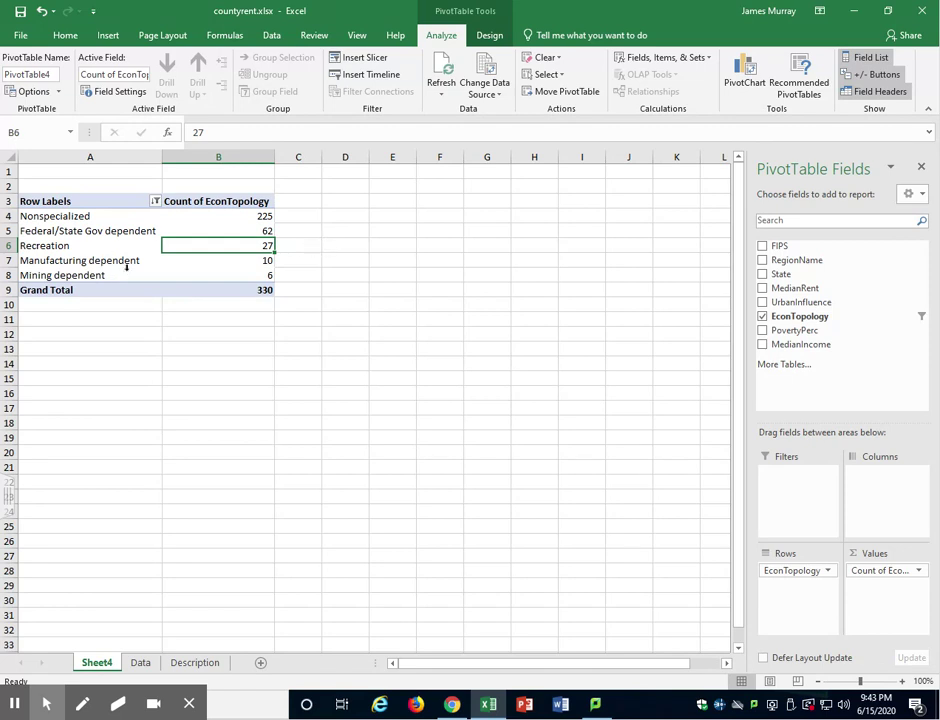
click(262, 215)
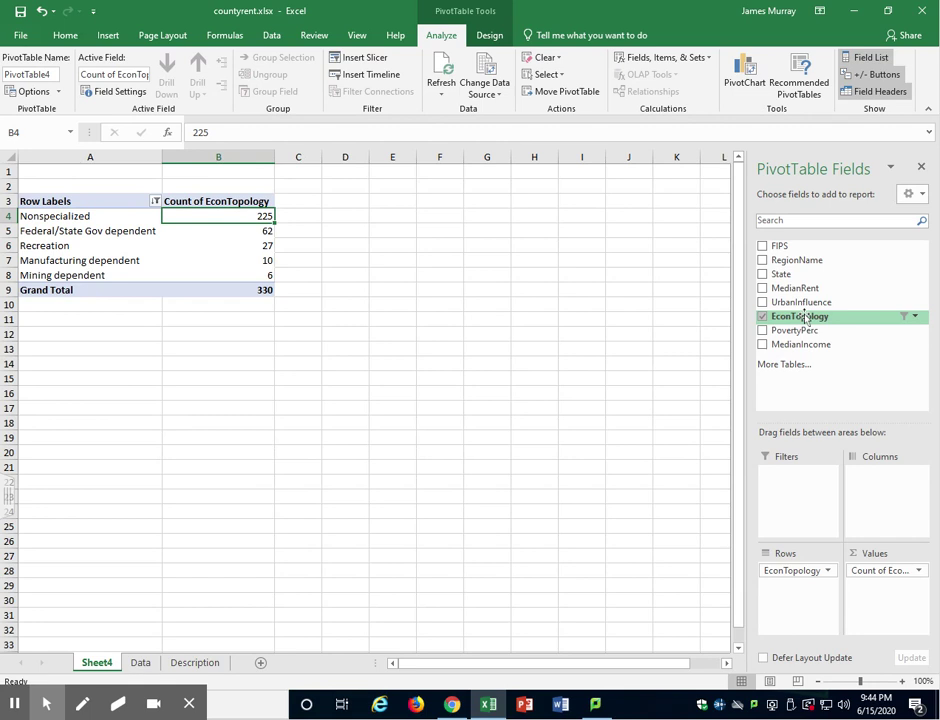
- Add EconTopology to the pivot table's values a second time and show that field as % of Column Total
drag(805, 318, 884, 617)
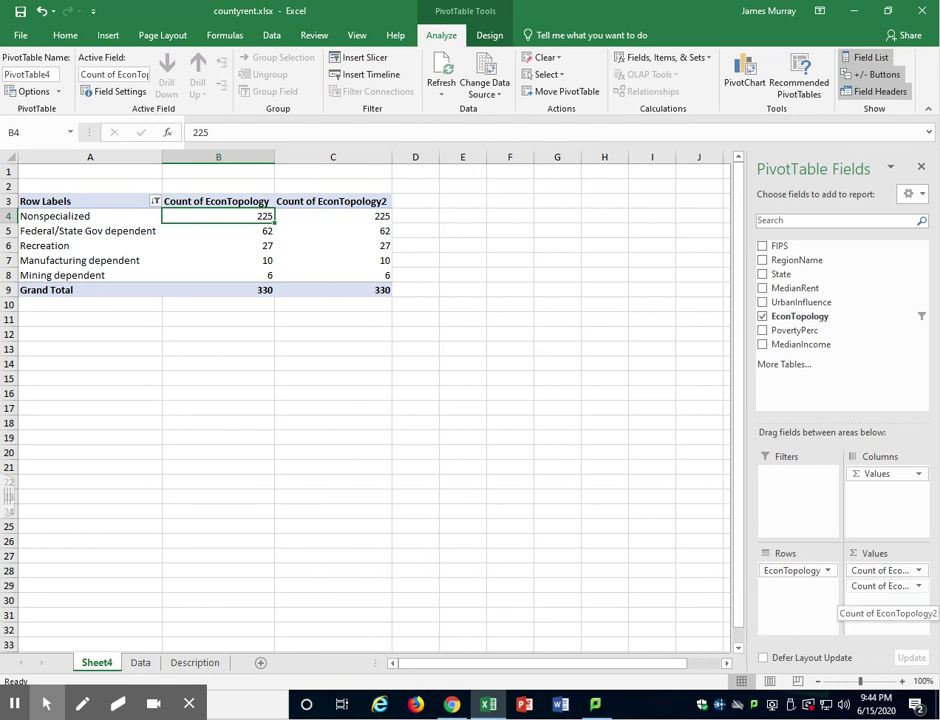
click(919, 587)
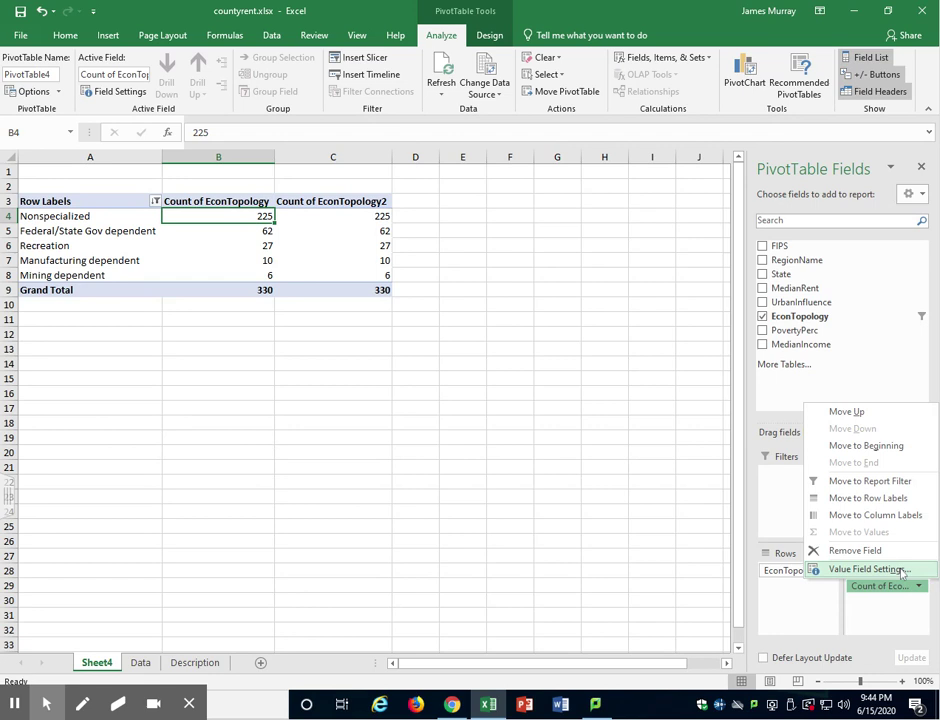
click(901, 572)
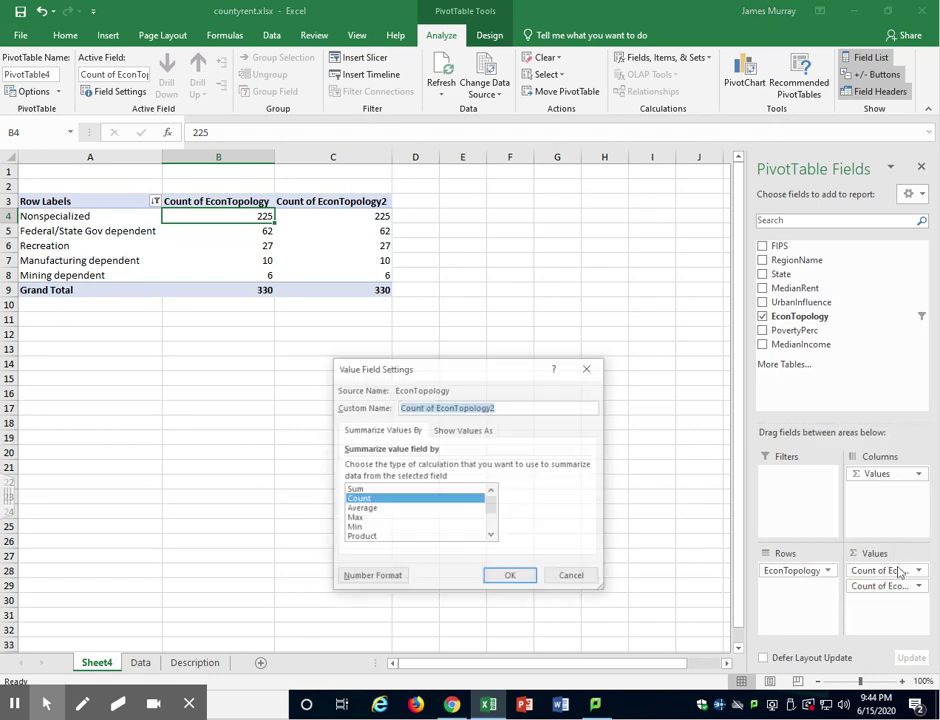
click(465, 430)
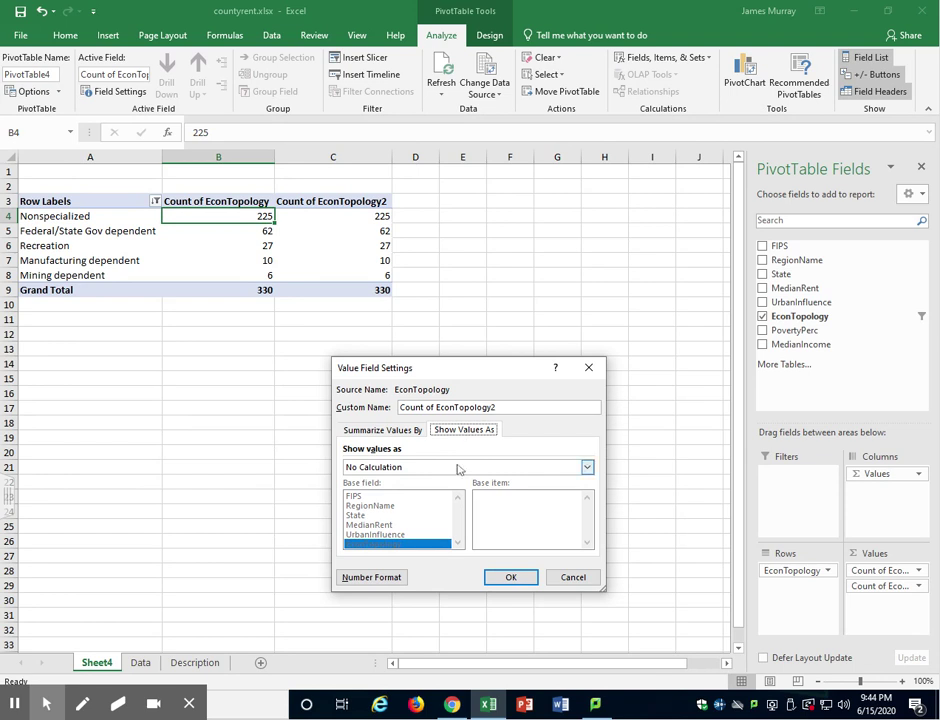
click(458, 467)
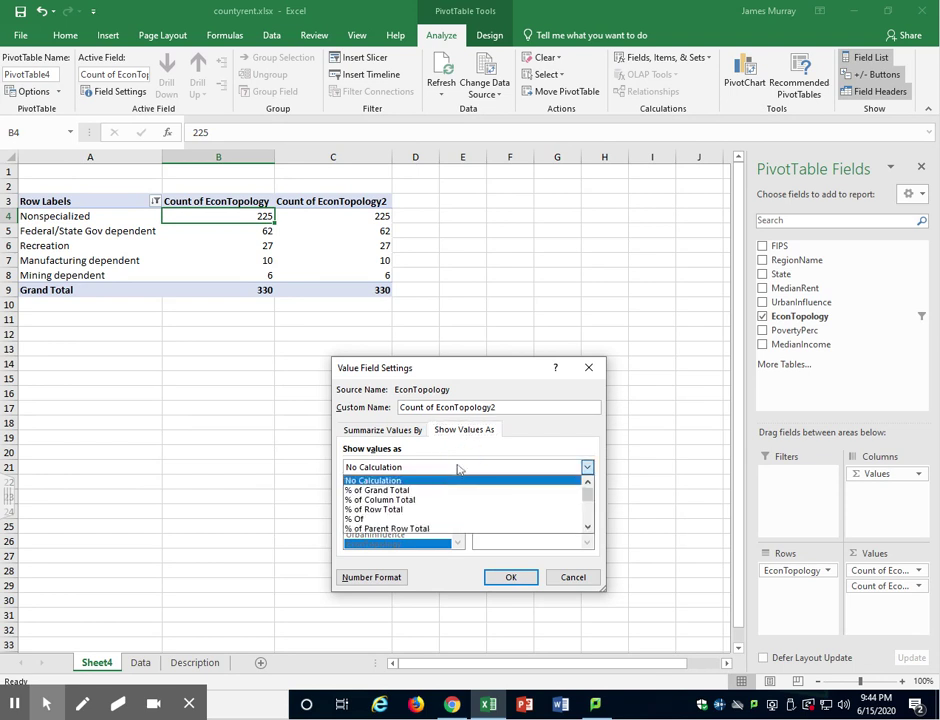
click(418, 500)
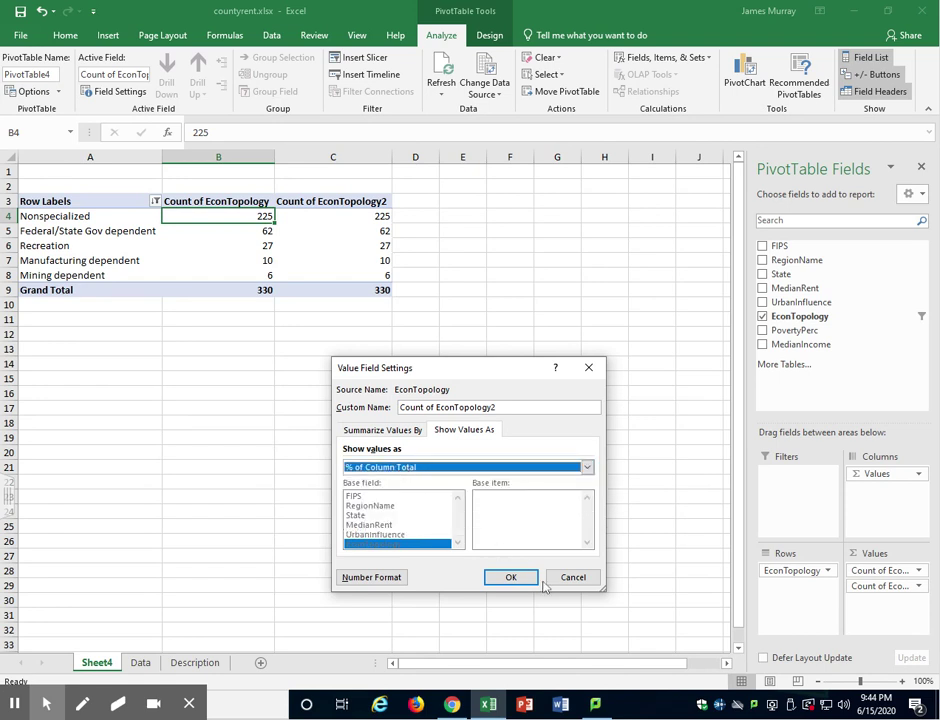
click(512, 578)
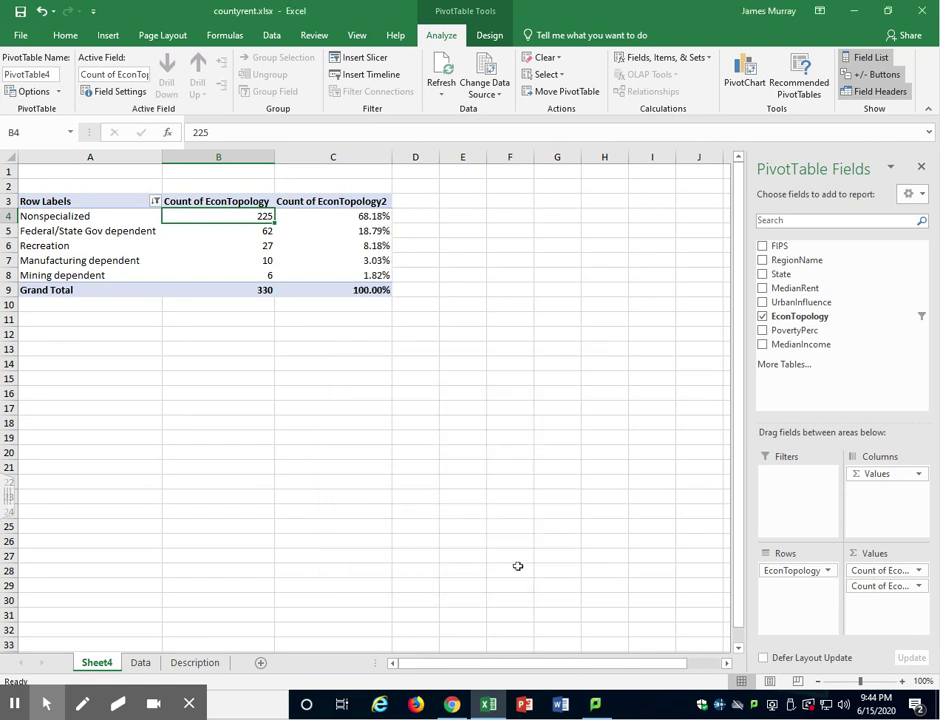
- Review the percentage shares of the three largest EconTopology categories
click(374, 217)
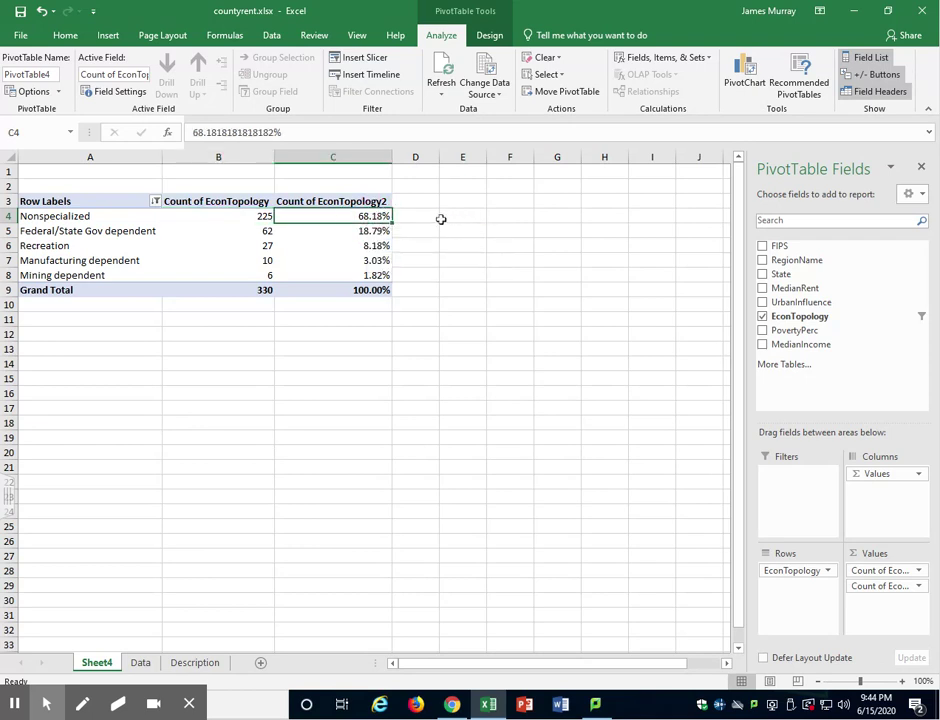
click(386, 229)
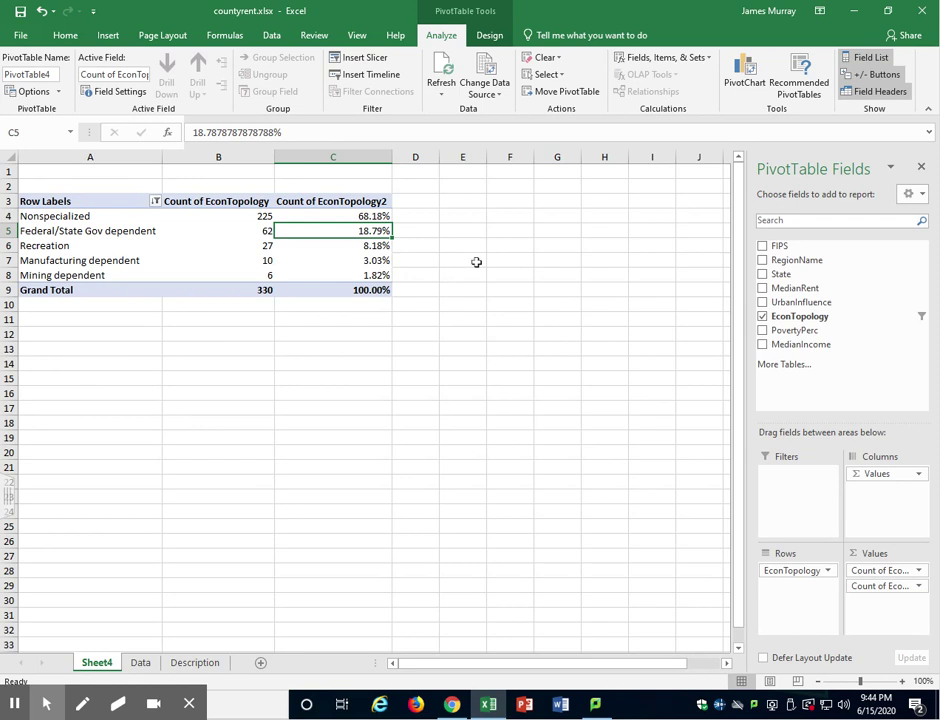
click(358, 246)
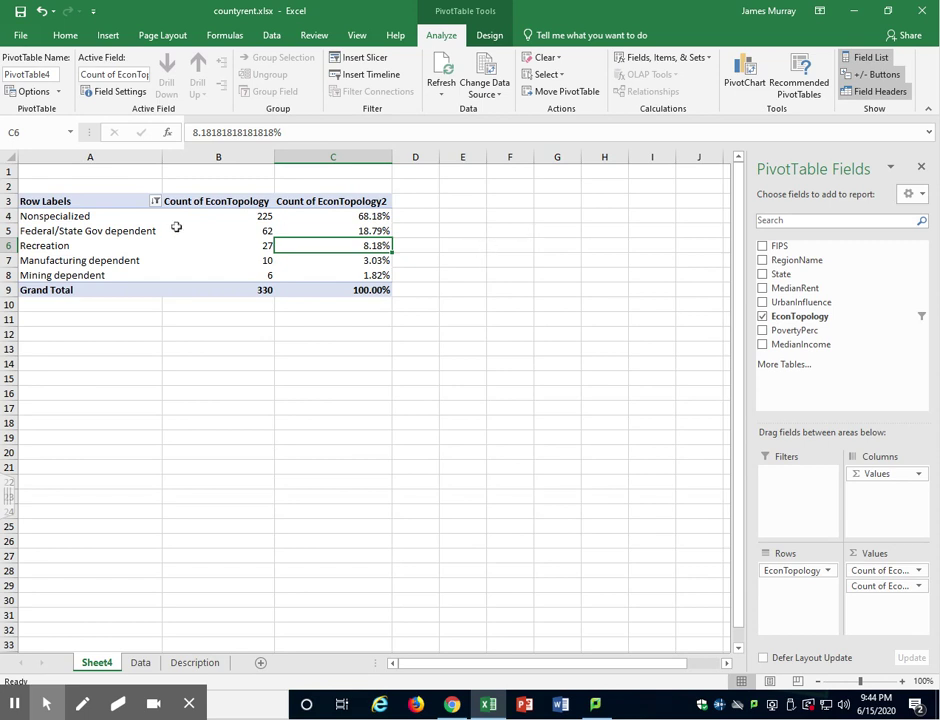
- Rename the pivot table's Row Labels header to "Economic Topology"
click(80, 199)
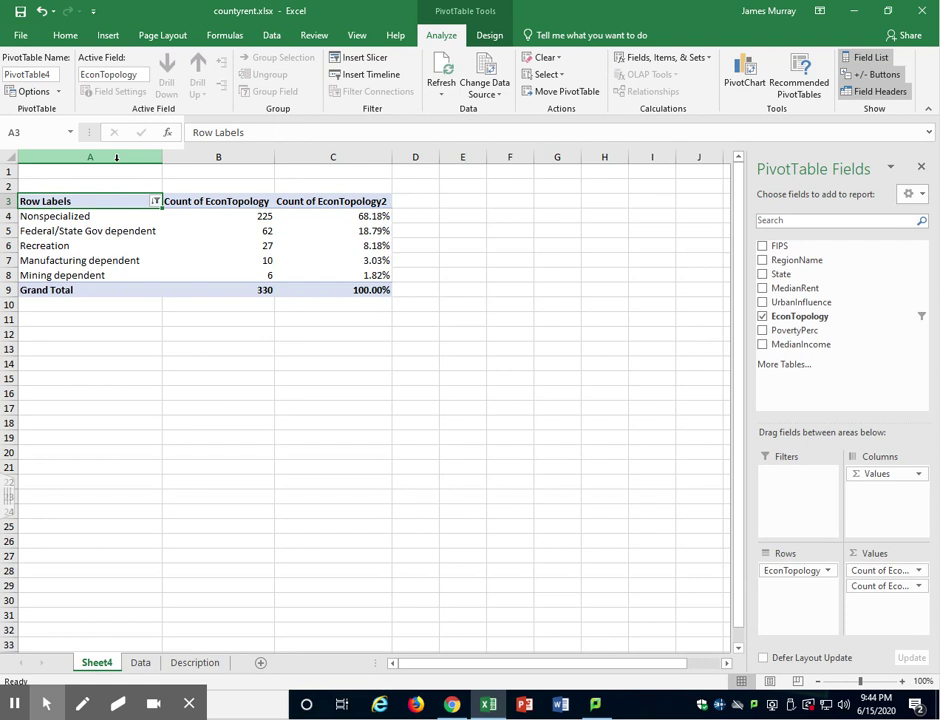
text(Econom)
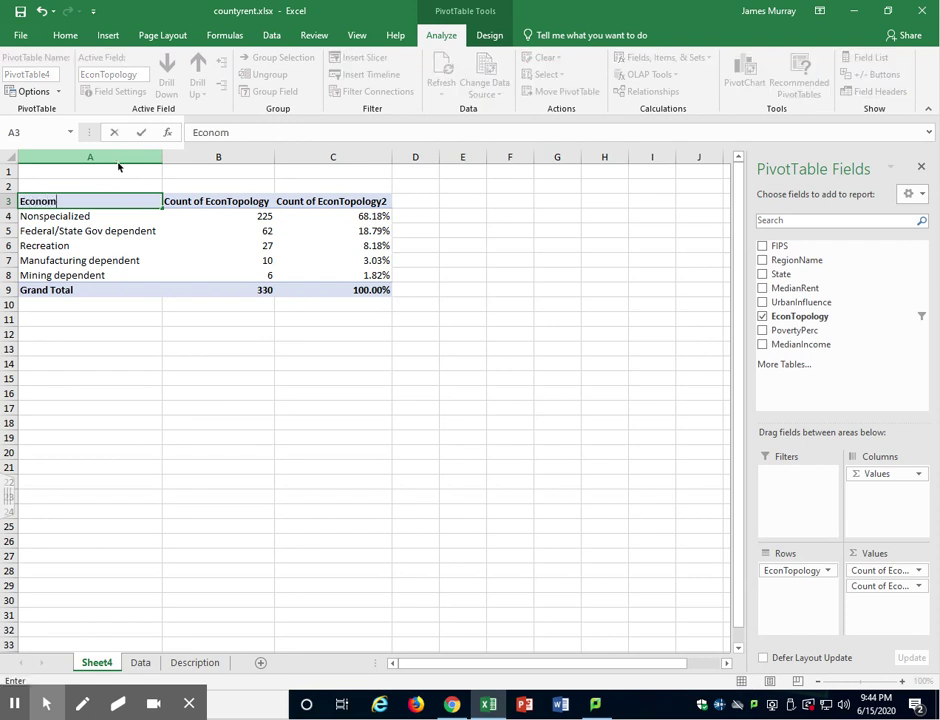
text(ic Topology)
- Rename the pivot table's count column header to "Number of Counties" and its percentage column header to "Percentage of Counties"
click(208, 201)
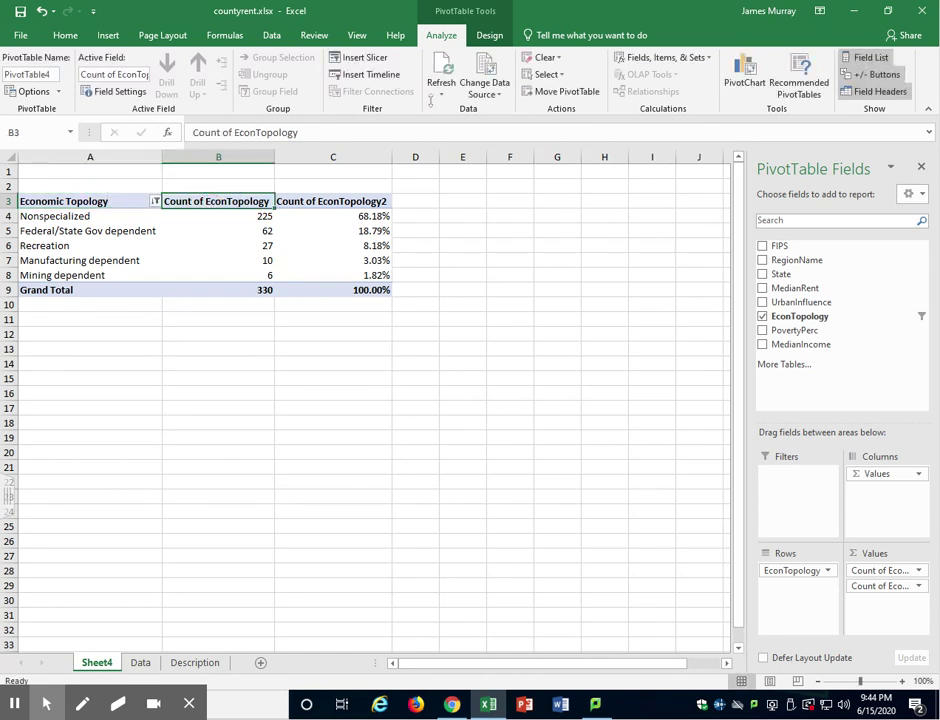
text(Nu)
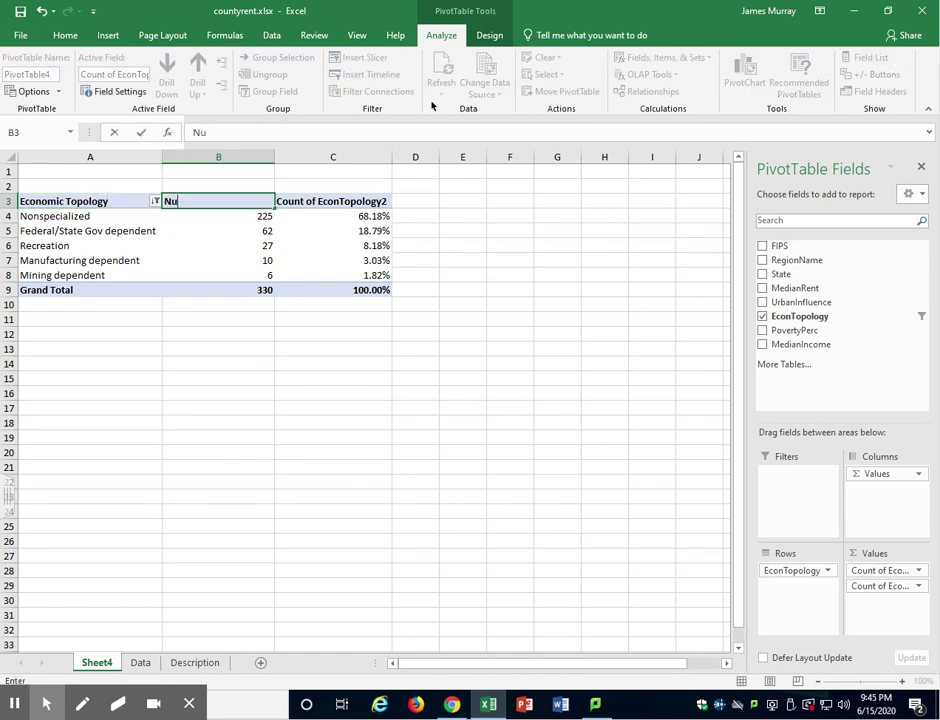
text(mber of Counties)
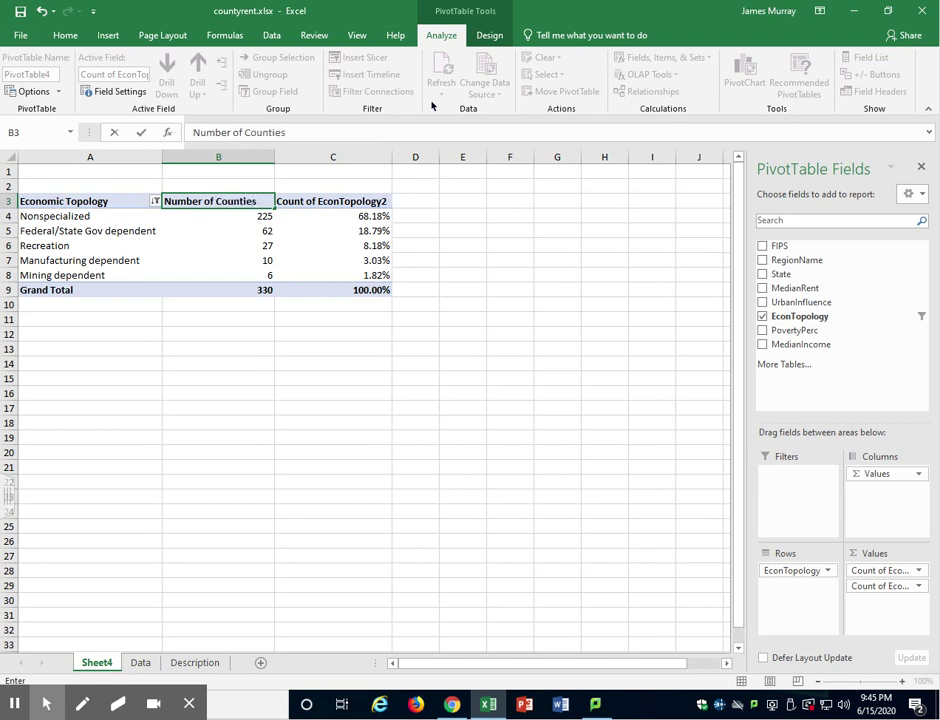
key(Tab)
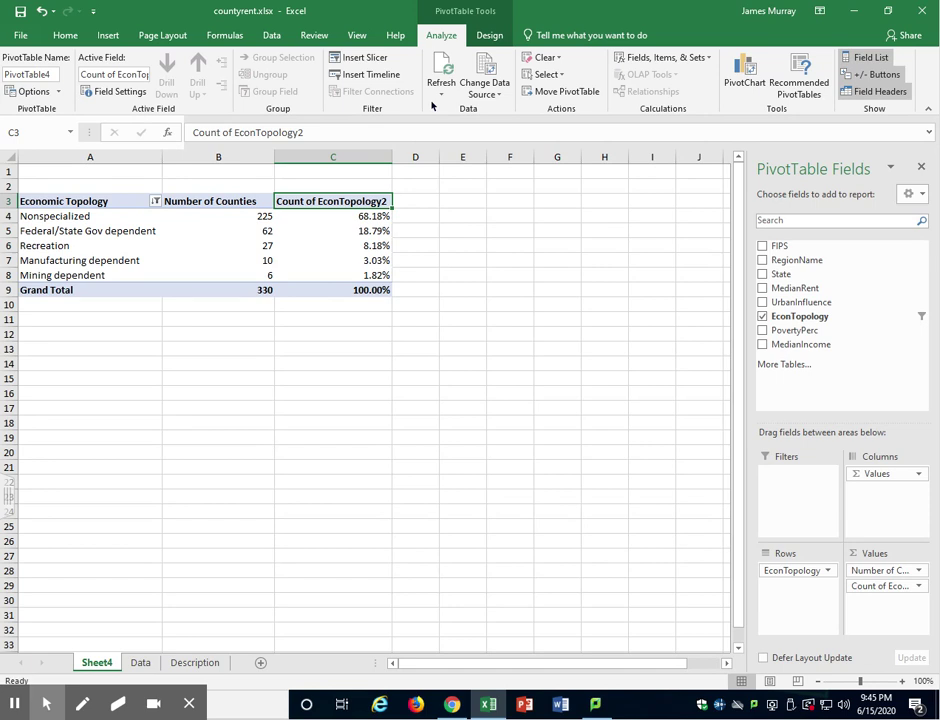
text(Perc)
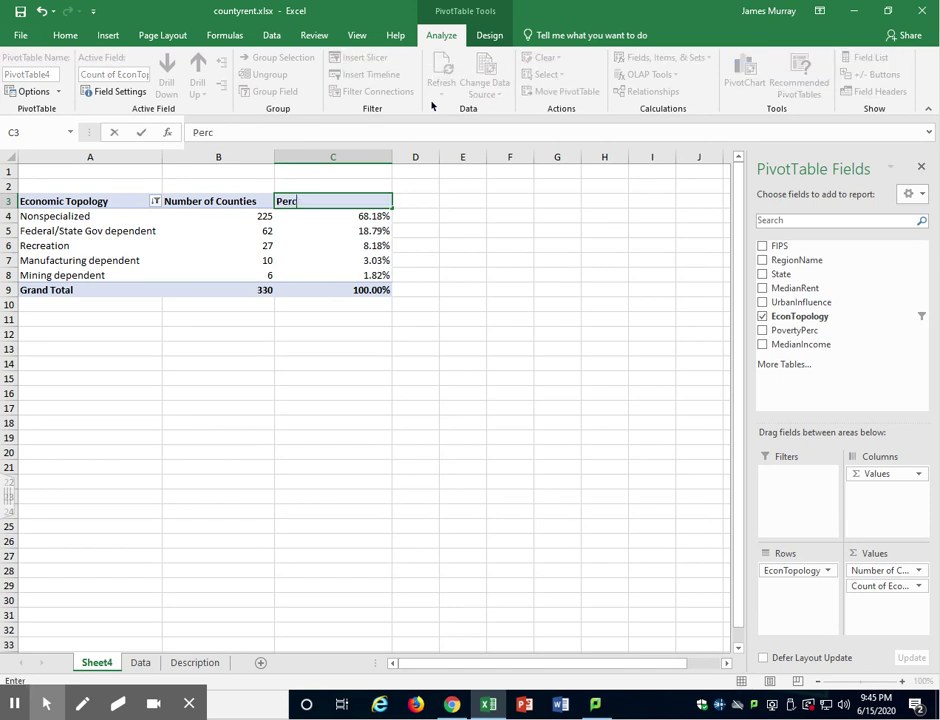
text(entage of Counties)
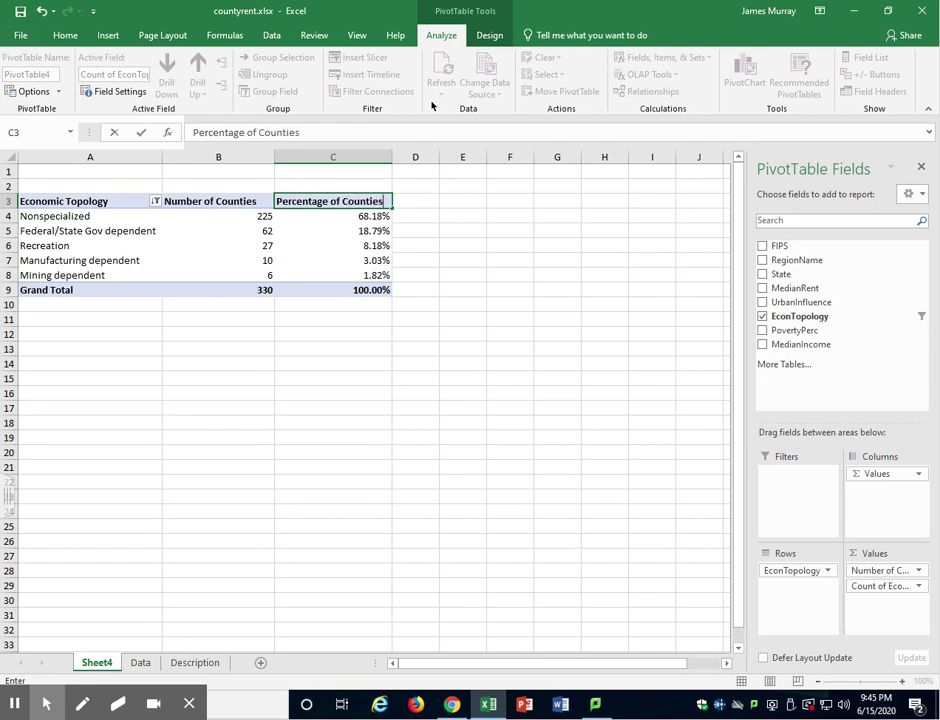
key(Return)
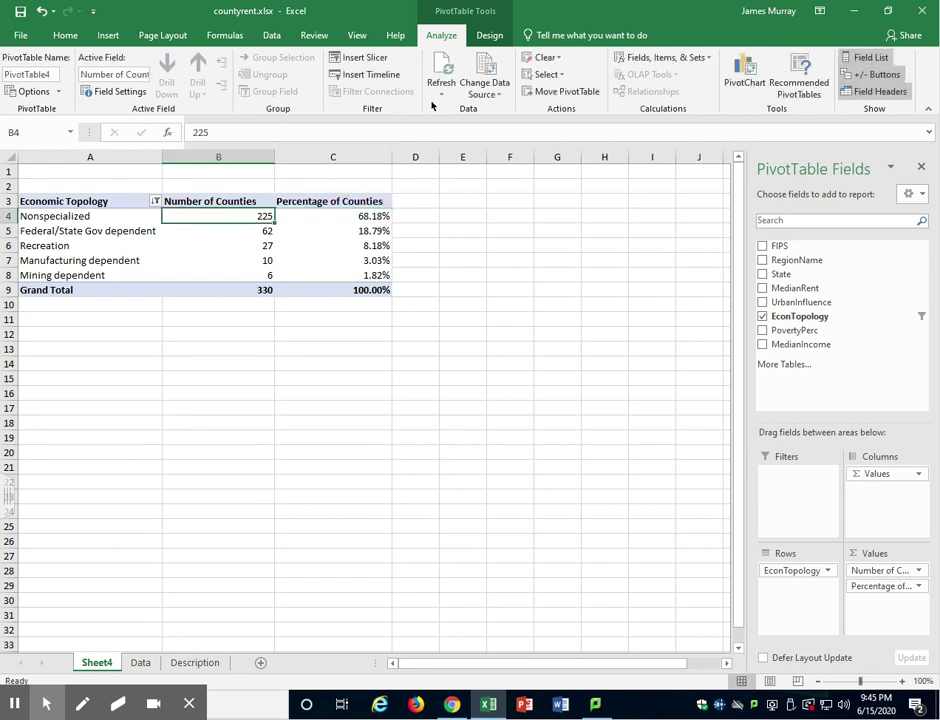
- Select the pivot table's Economic Topology header cell
click(45, 203)
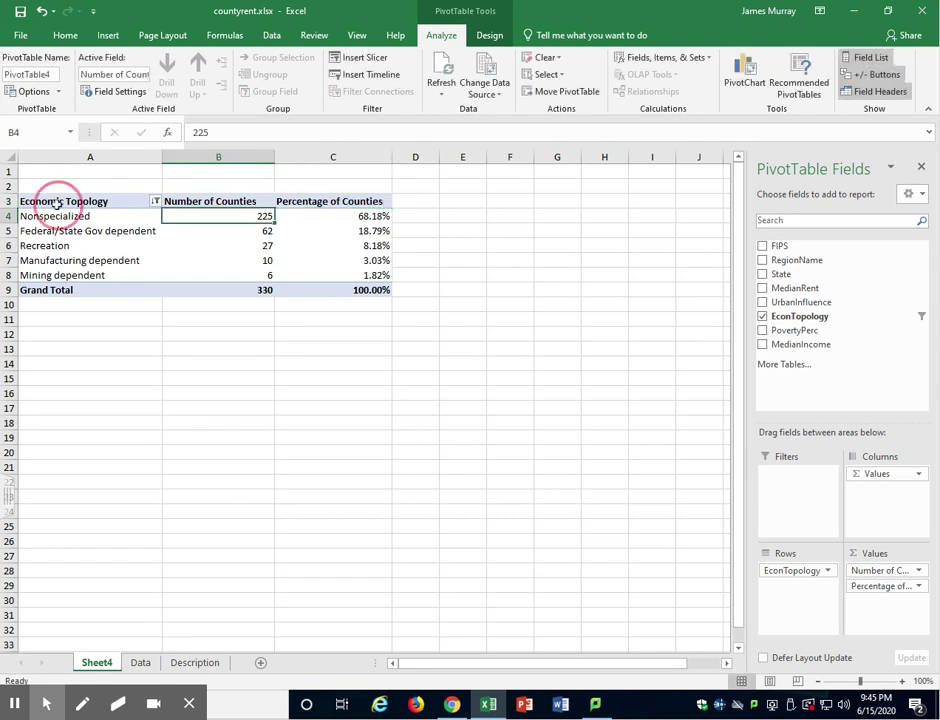